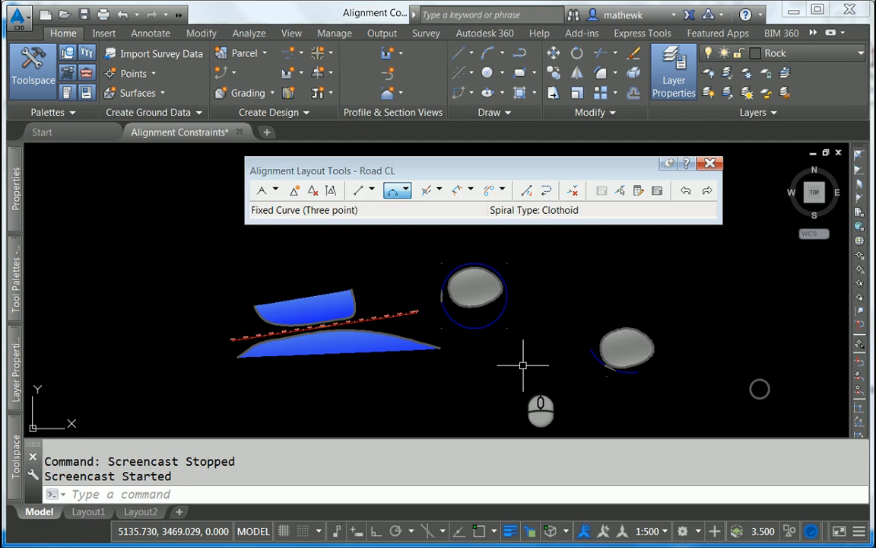
- Examine the line and curve constraint options and the existing fixed line and curves of the Road CL alignment
click(372, 191)
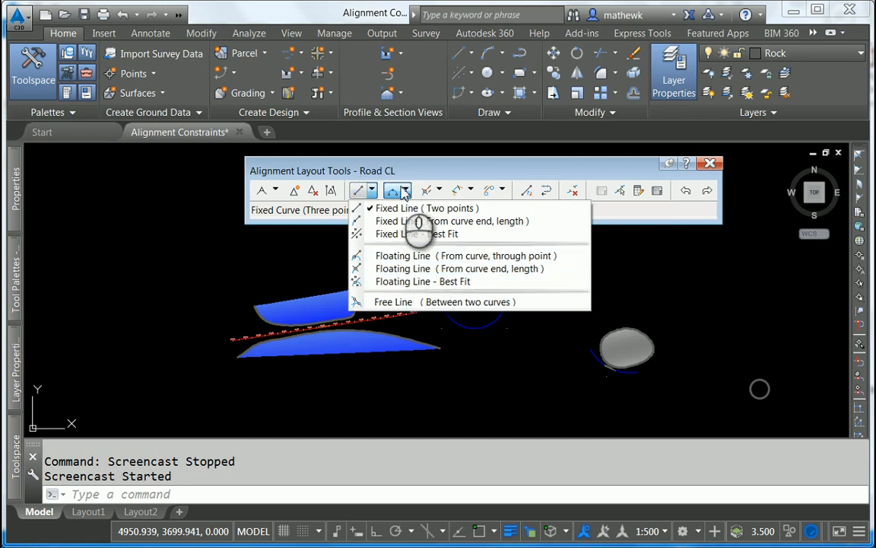
click(407, 192)
click(405, 190)
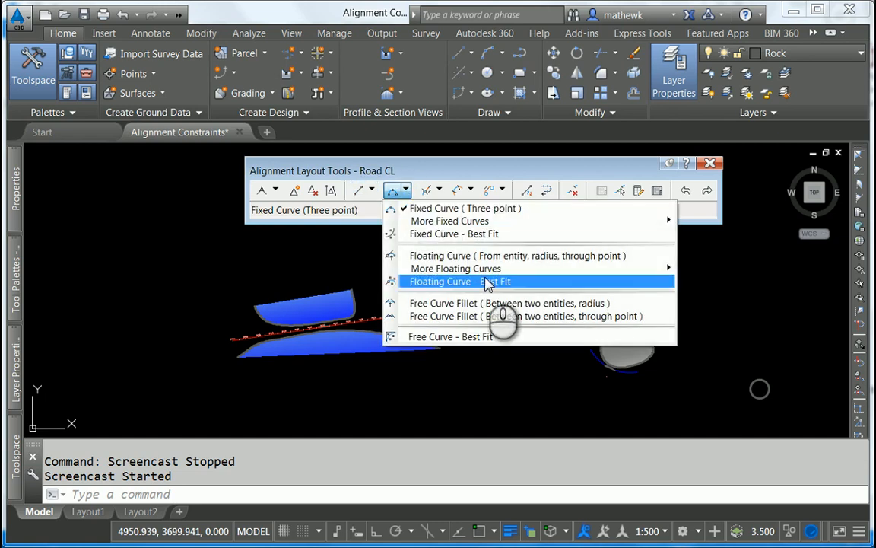
mouse_move(491, 272)
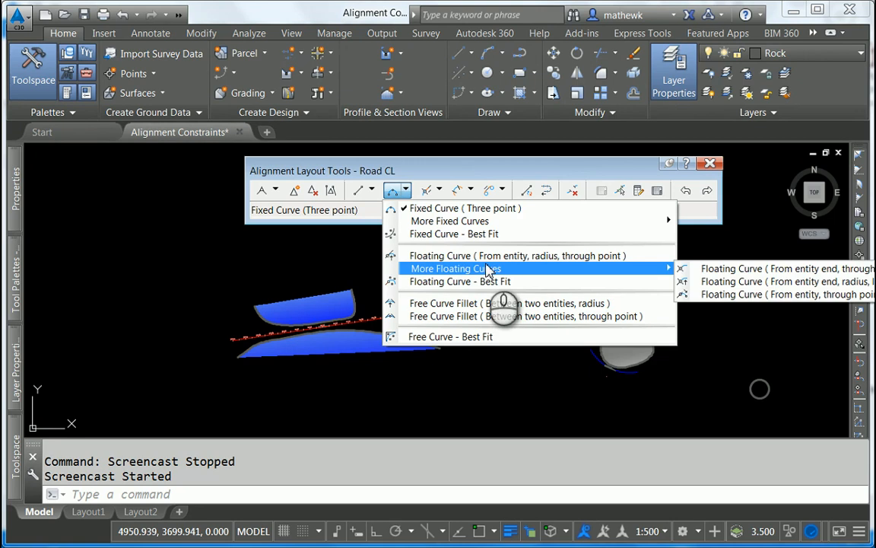
click(455, 209)
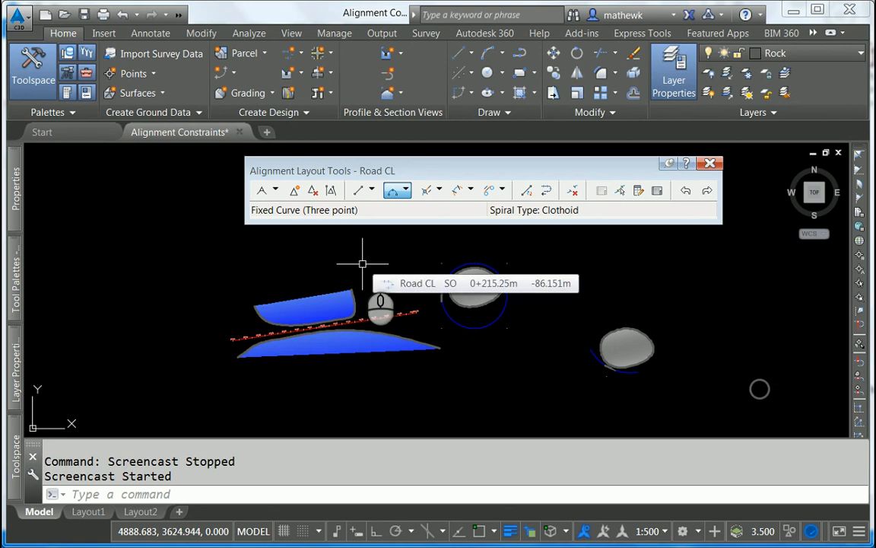
scroll(270, 303, up, 5)
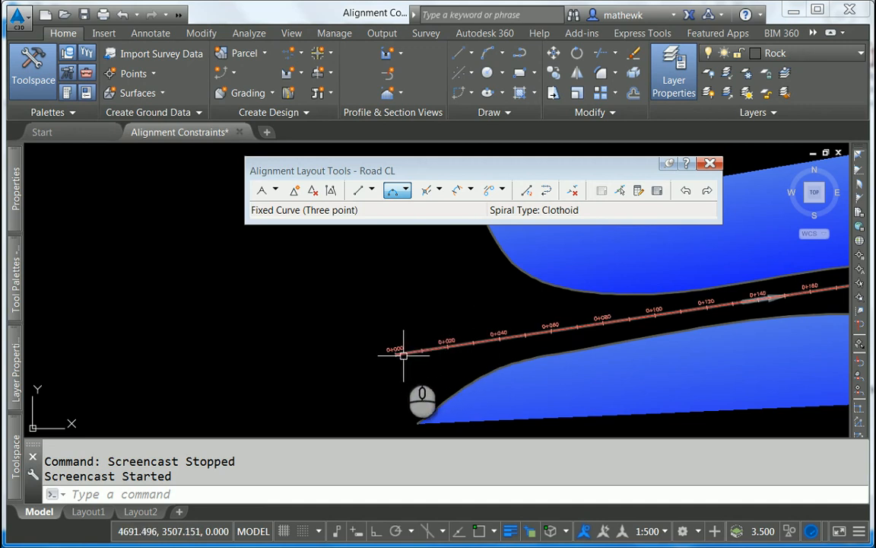
scroll(313, 342, down, 5)
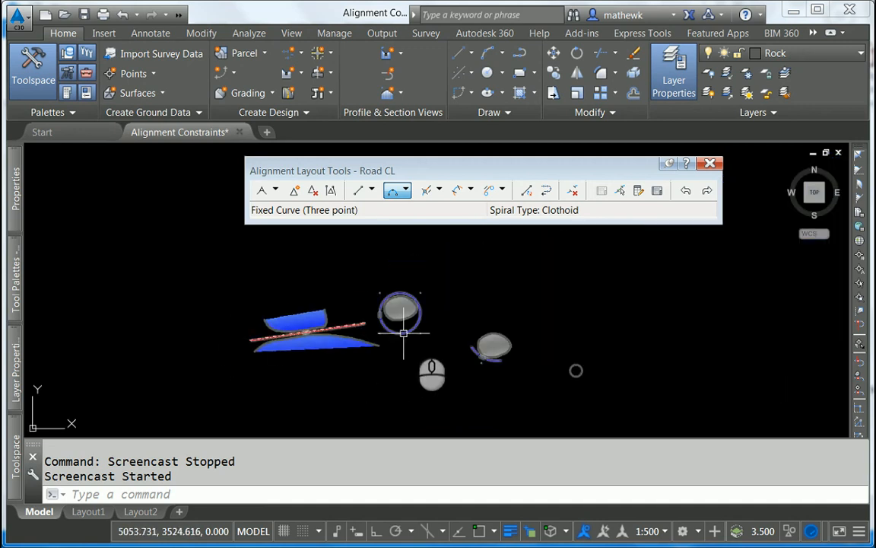
scroll(431, 367, up, 5)
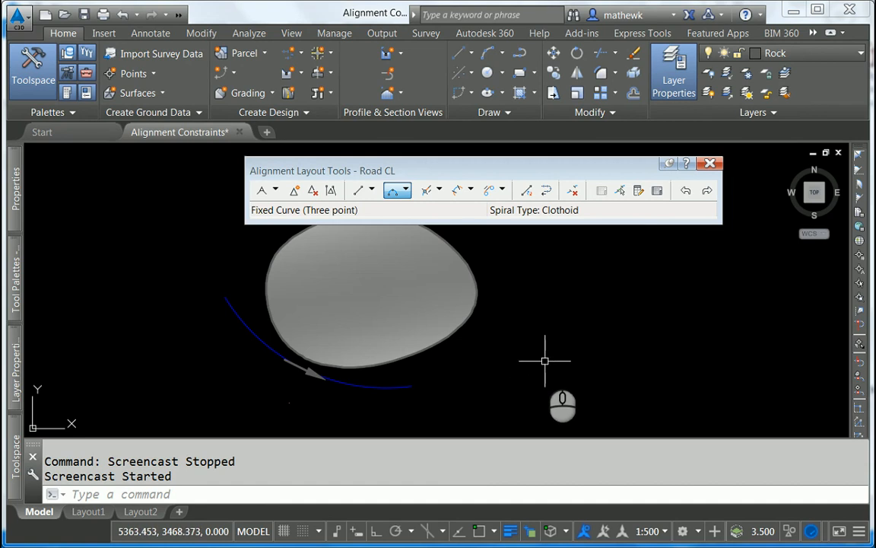
scroll(571, 359, down, 5)
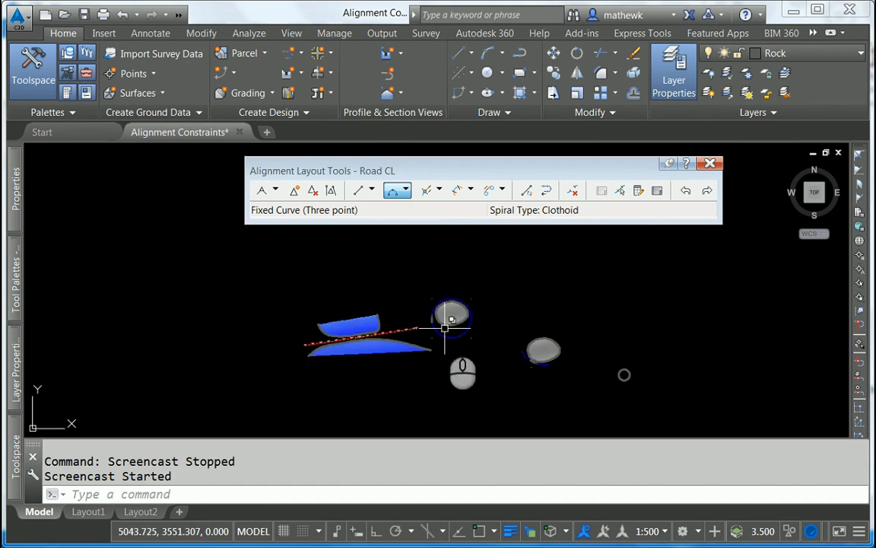
scroll(578, 367, up, 5)
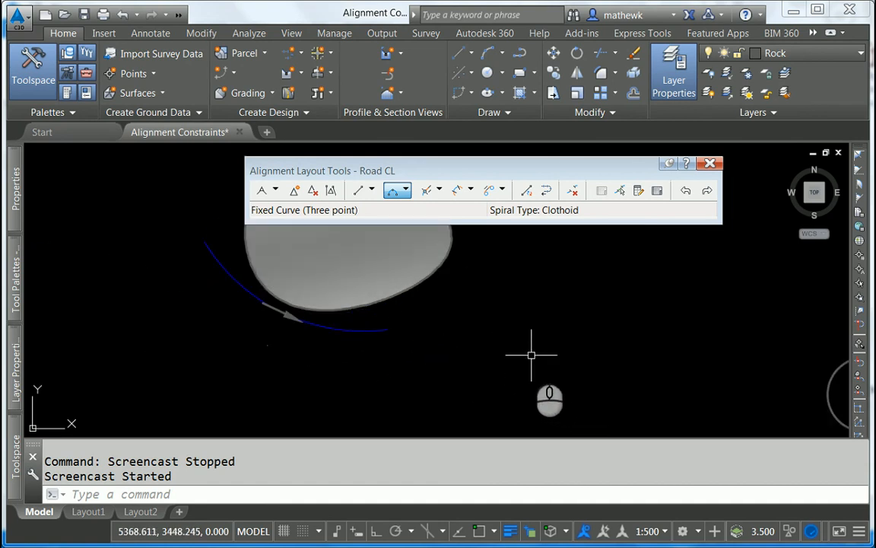
click(374, 195)
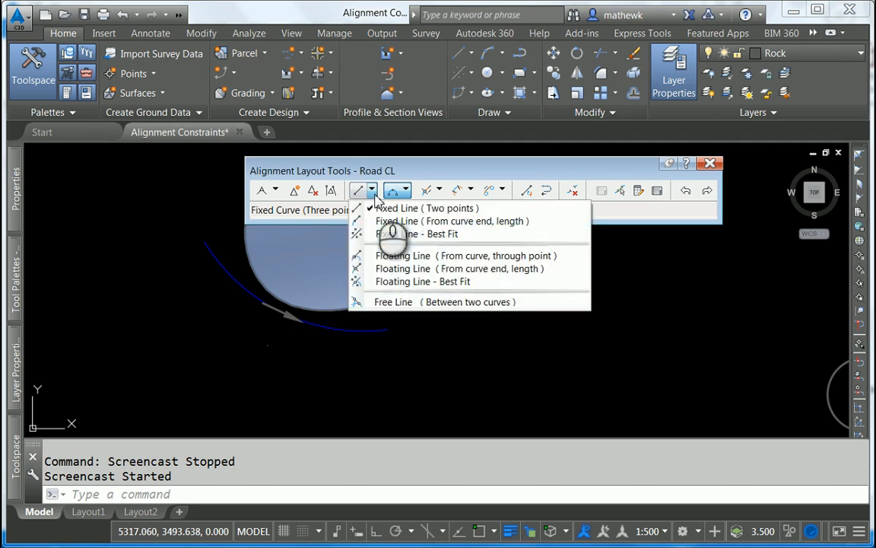
click(544, 270)
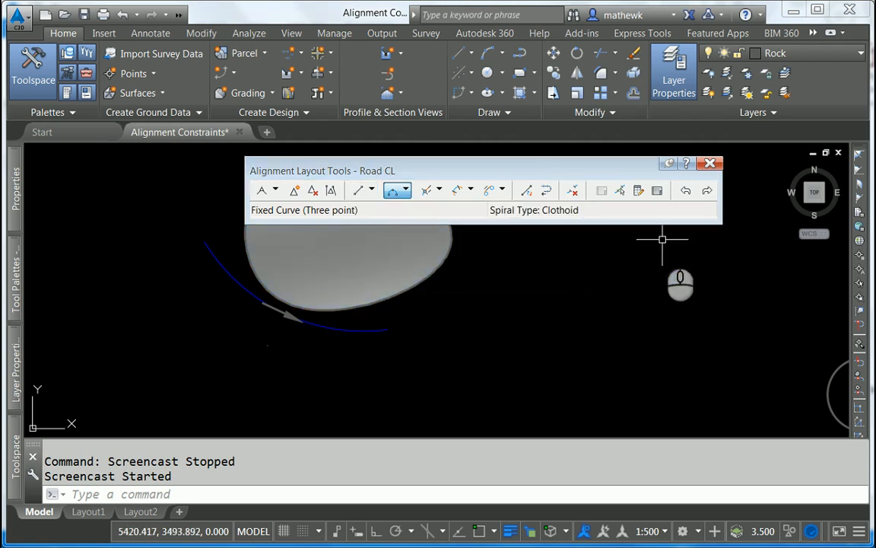
scroll(643, 255, down, 2)
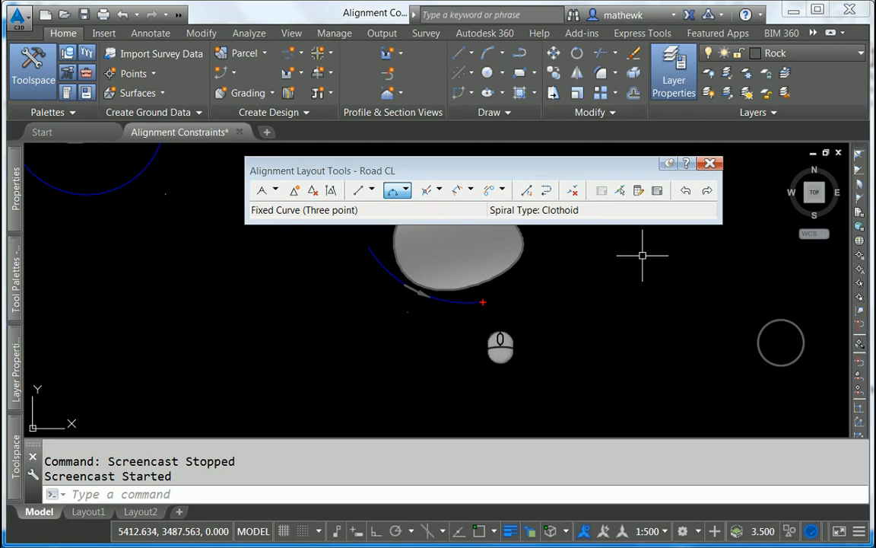
drag(481, 302, 814, 276)
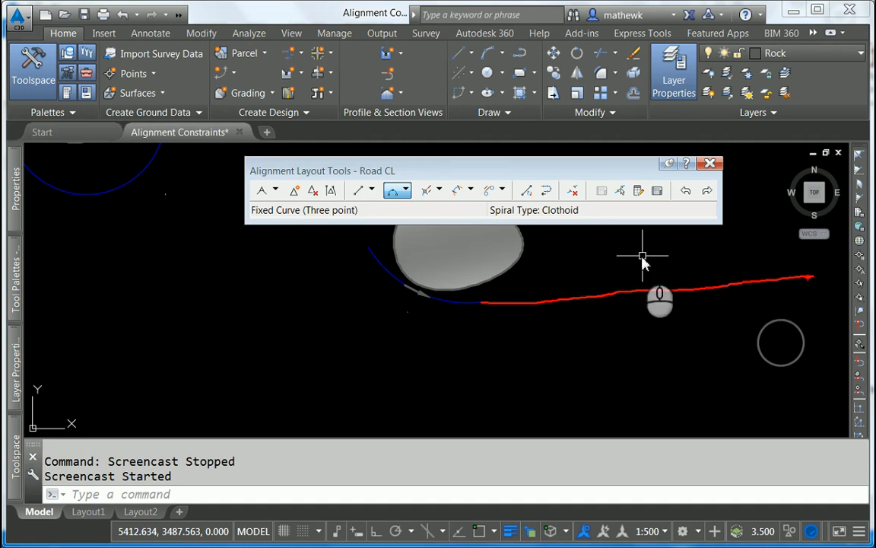
click(406, 190)
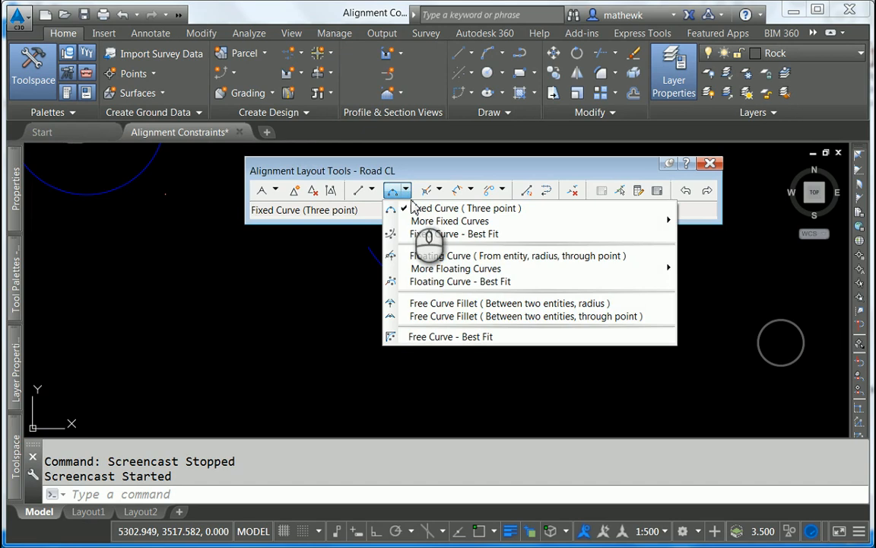
- Add a Floating Line (From curve, through point) from the curve below the second rock to the small circle's centre, with object snap on
click(372, 190)
click(372, 190)
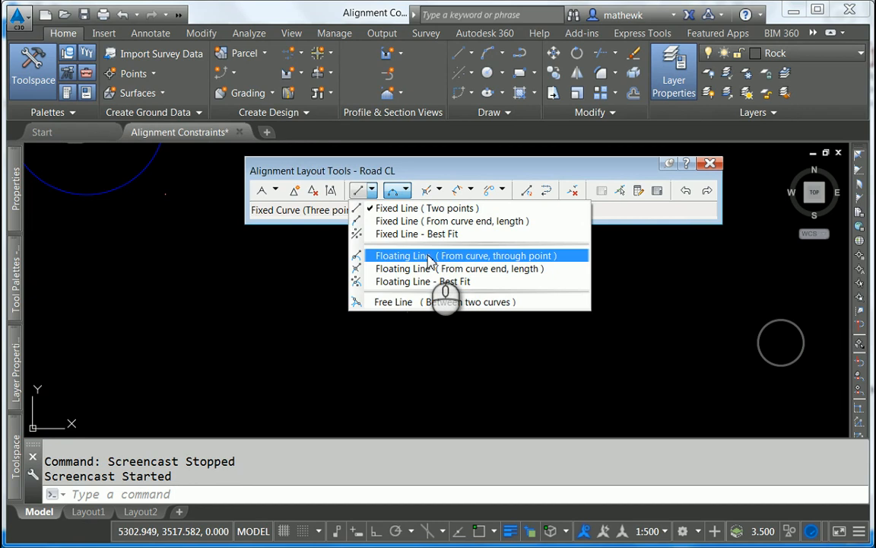
click(432, 261)
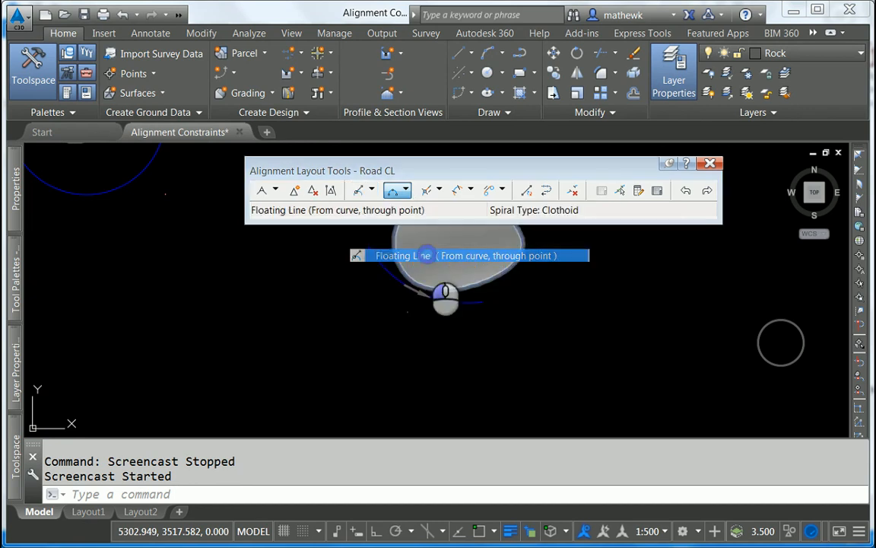
click(473, 303)
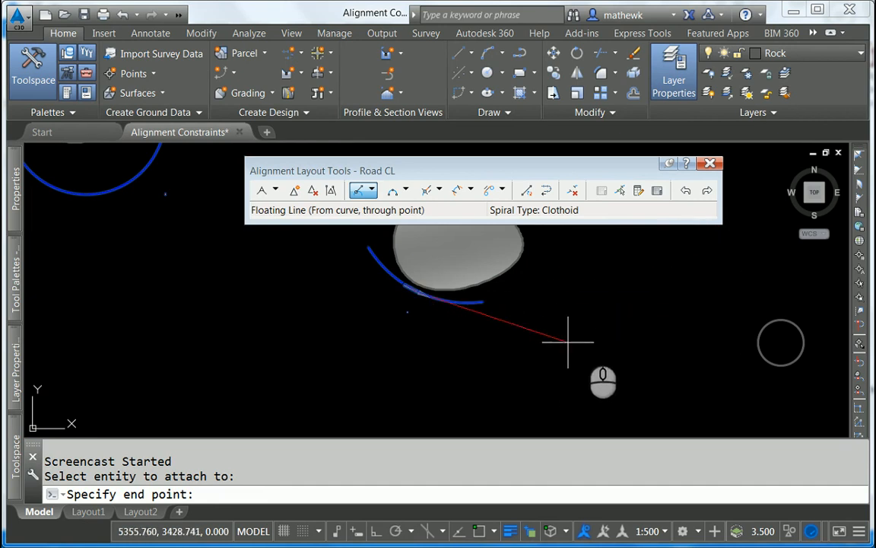
key(F3)
click(761, 347)
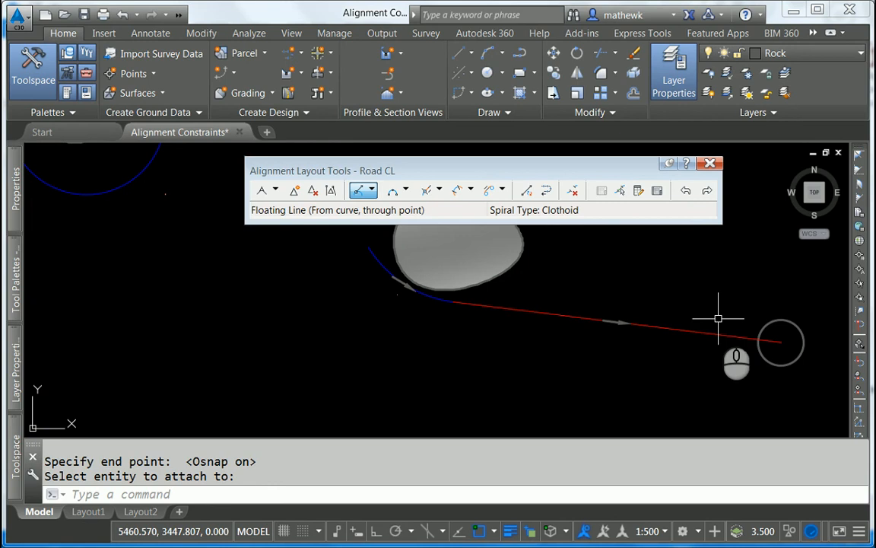
- Add a Floating Line (From curve, through point) from the circular curve around the first rock to the near end of the fixed line between the lakes
scroll(727, 349, down, 4)
scroll(414, 255, up, 2)
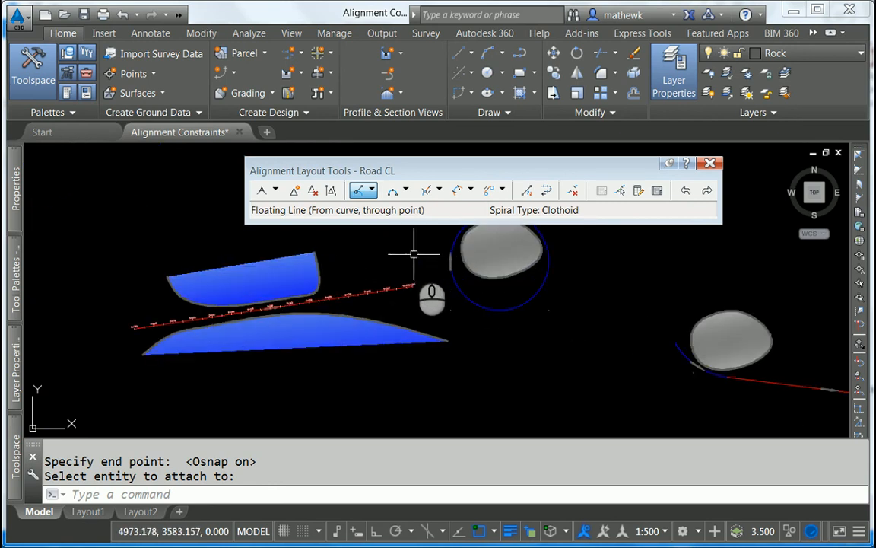
scroll(414, 254, up, 3)
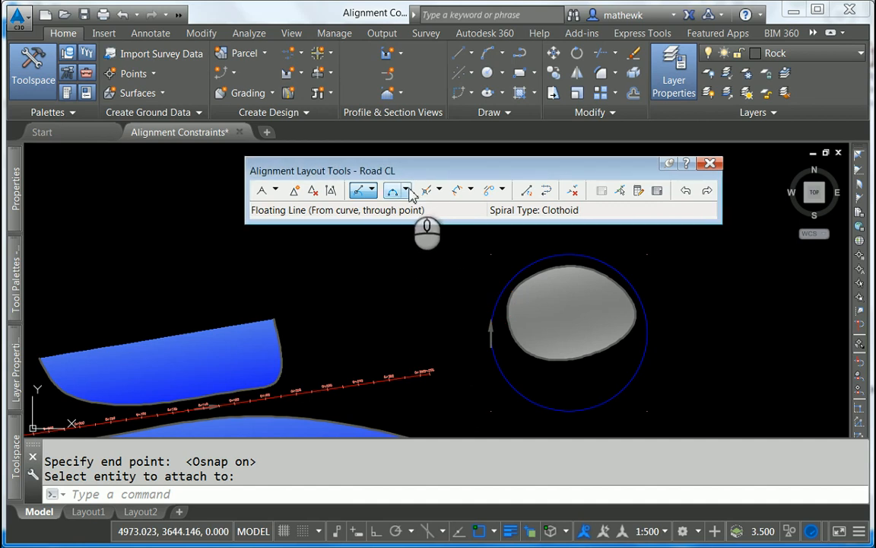
click(372, 191)
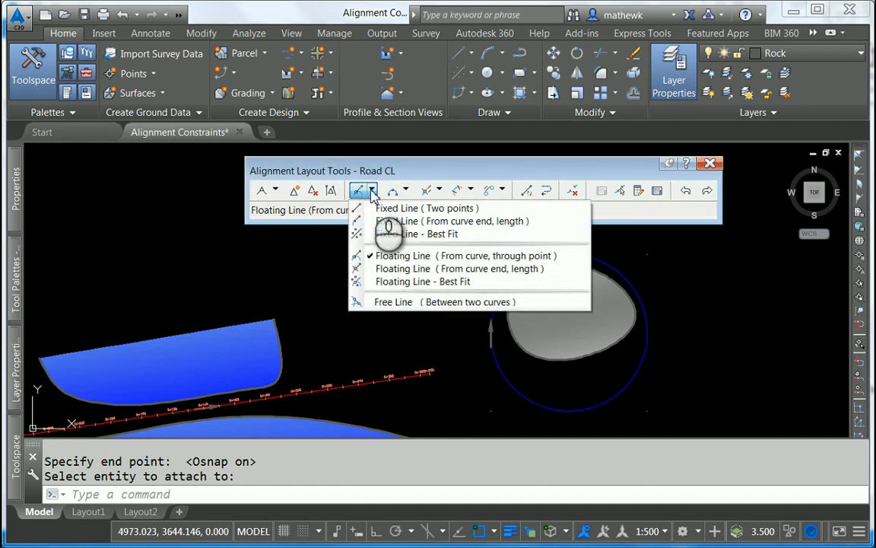
click(563, 259)
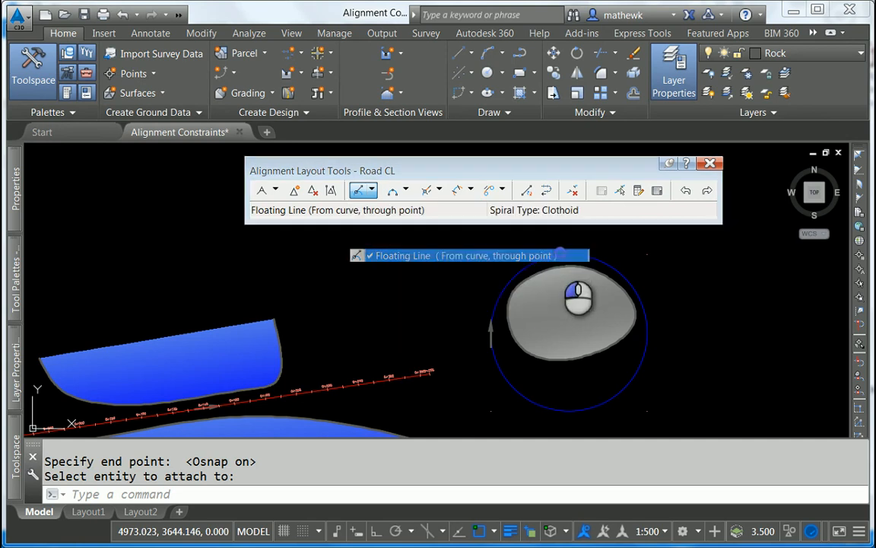
click(501, 306)
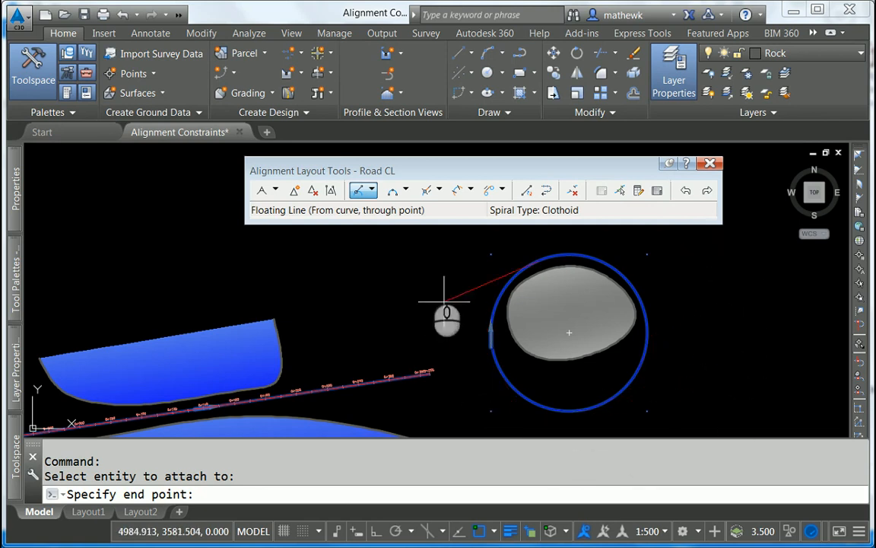
scroll(432, 370, up, 6)
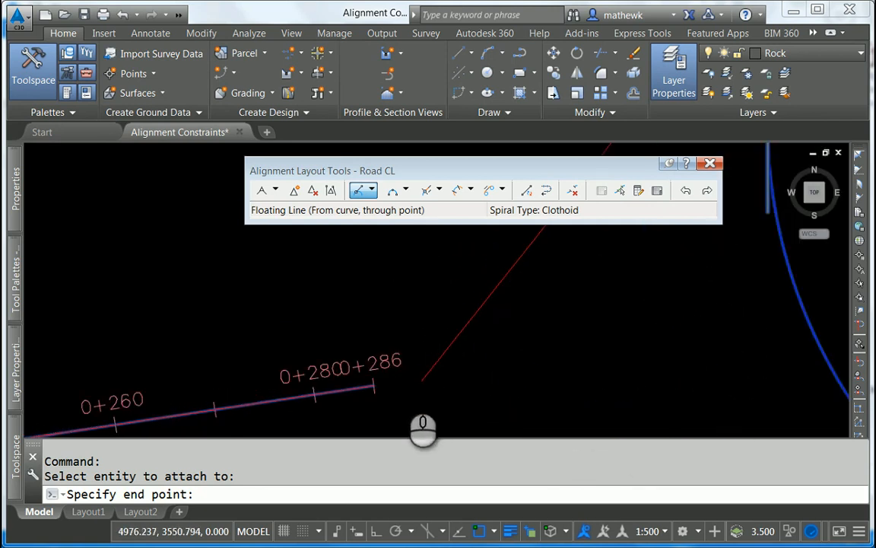
click(325, 392)
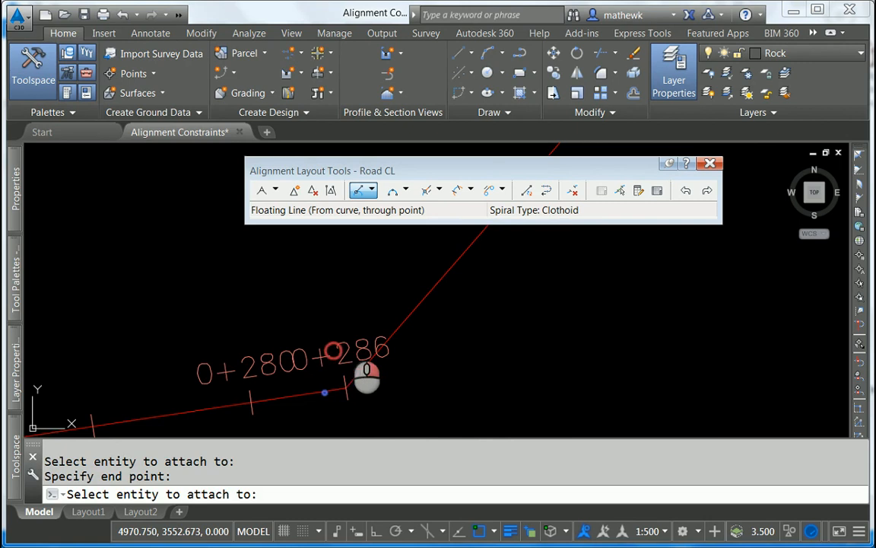
scroll(364, 342, down, 8)
scroll(364, 342, down, 3)
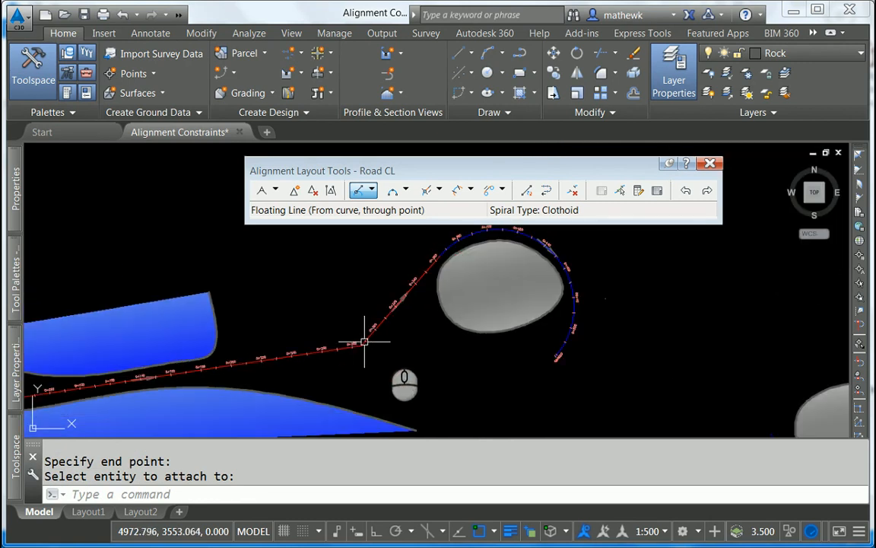
middle_drag(487, 306, 595, 332)
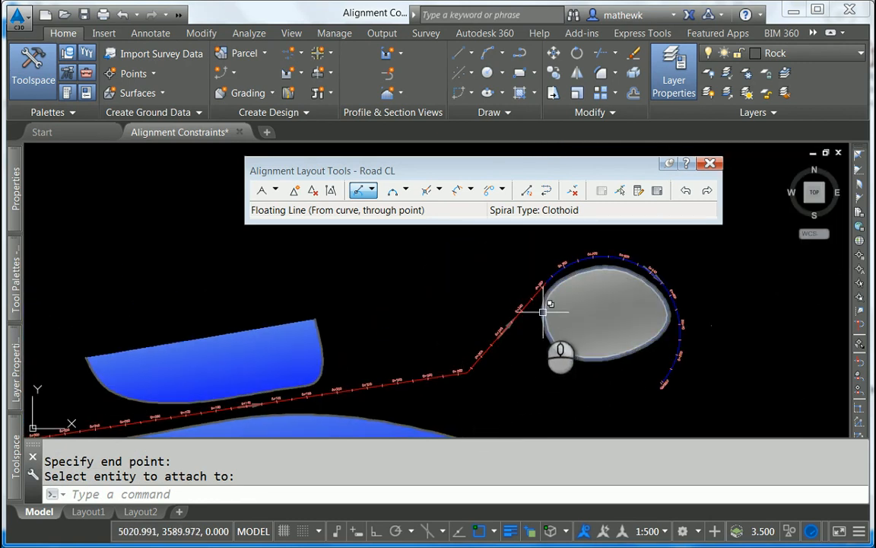
scroll(542, 309, down, 2)
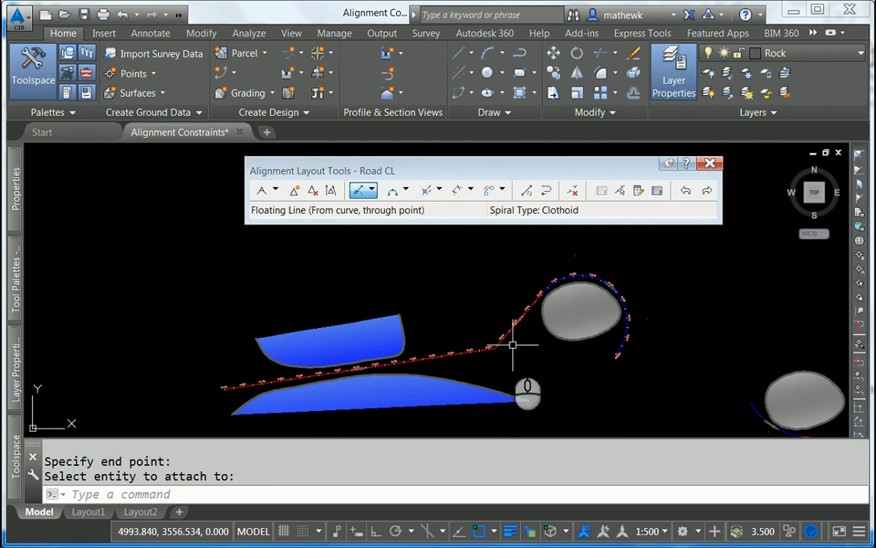
scroll(525, 346, down, 3)
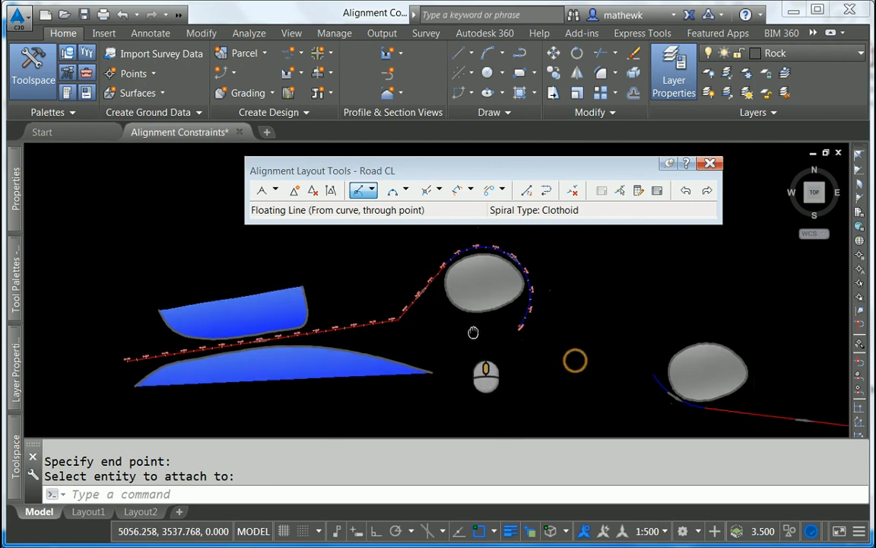
middle_drag(447, 321, 463, 331)
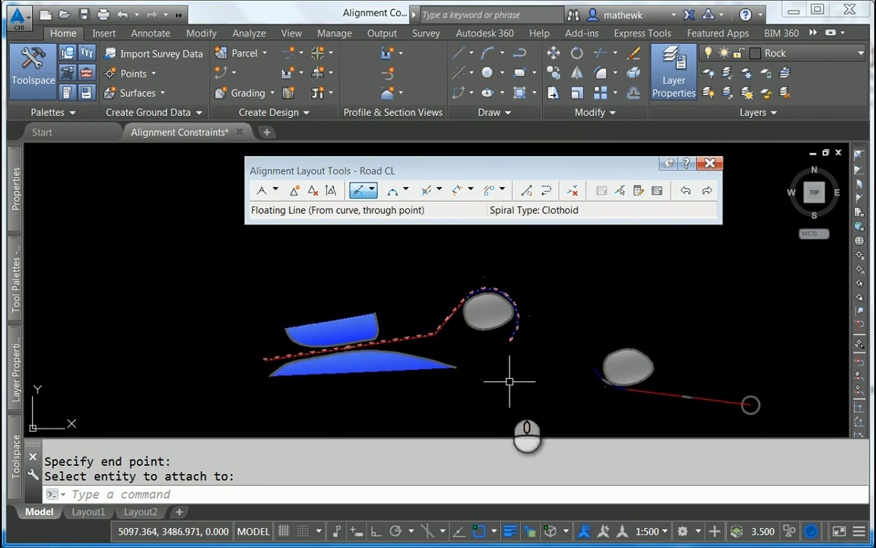